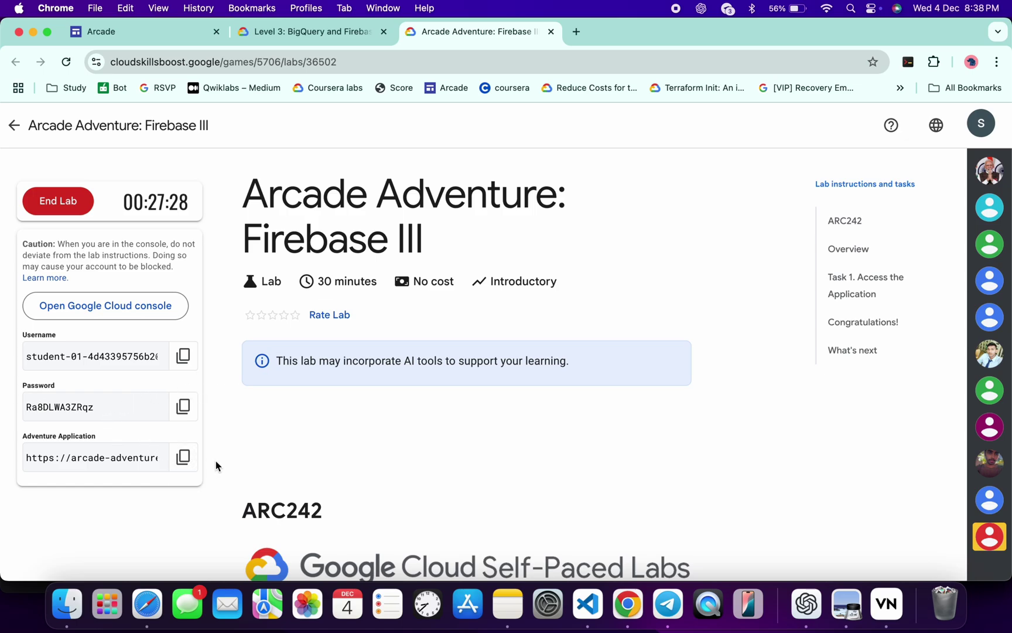
Copy the Task 1 Arcade Adventure story code fb3 from the lab instructions.
key("ctrl+Right")
key("ctrl+Left")
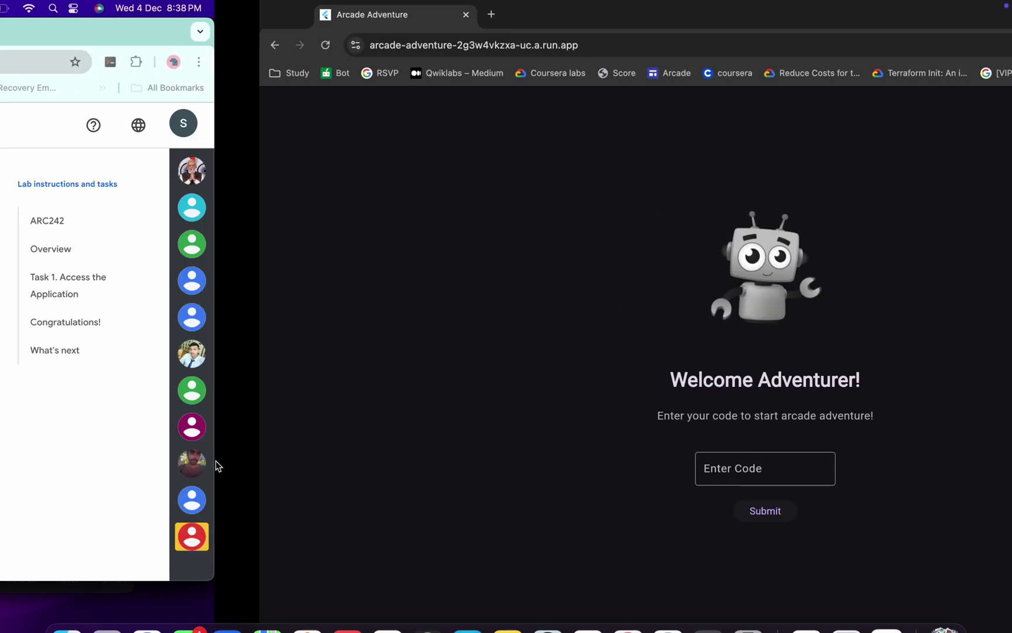
scroll(378, 391, "down", 8)
scroll(378, 391, "down", 6)
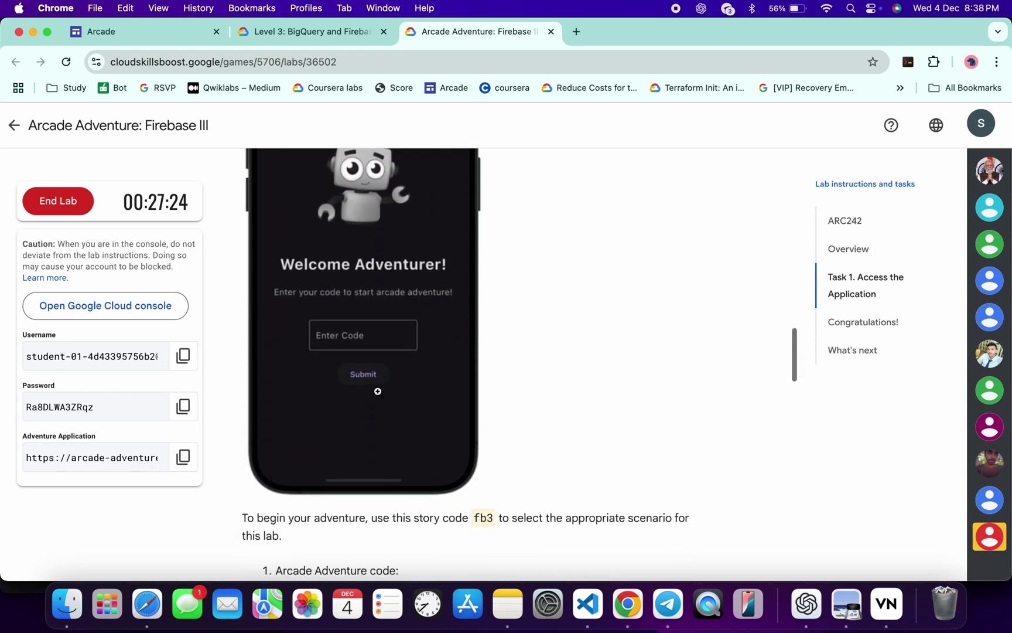
scroll(378, 390, "down", 4)
left_click(672, 258)
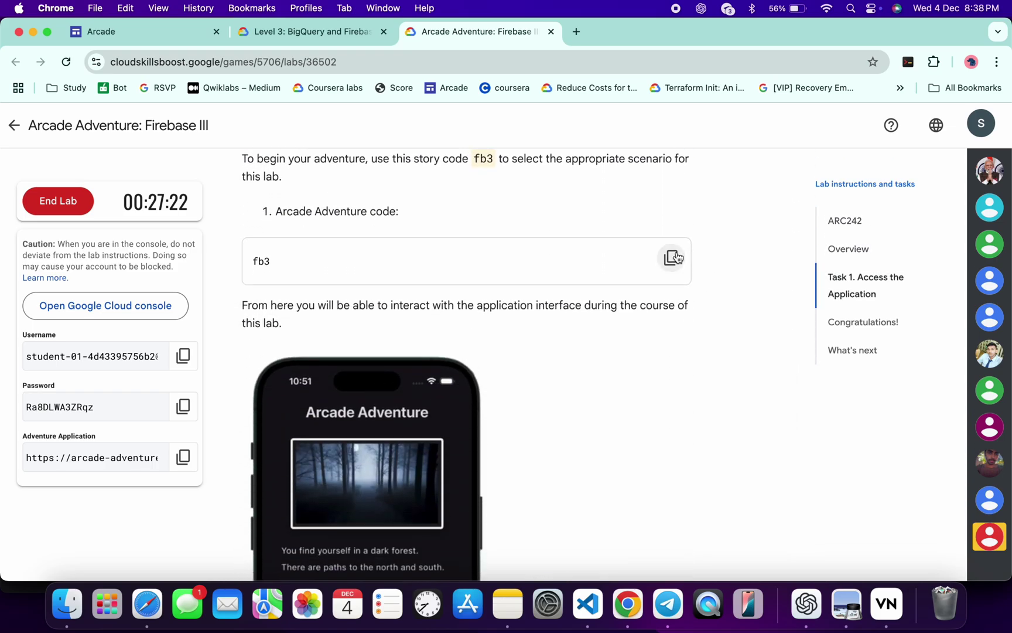
Start the Arcade Adventure story by pasting and submitting code fb3.
key("ctrl+Right")
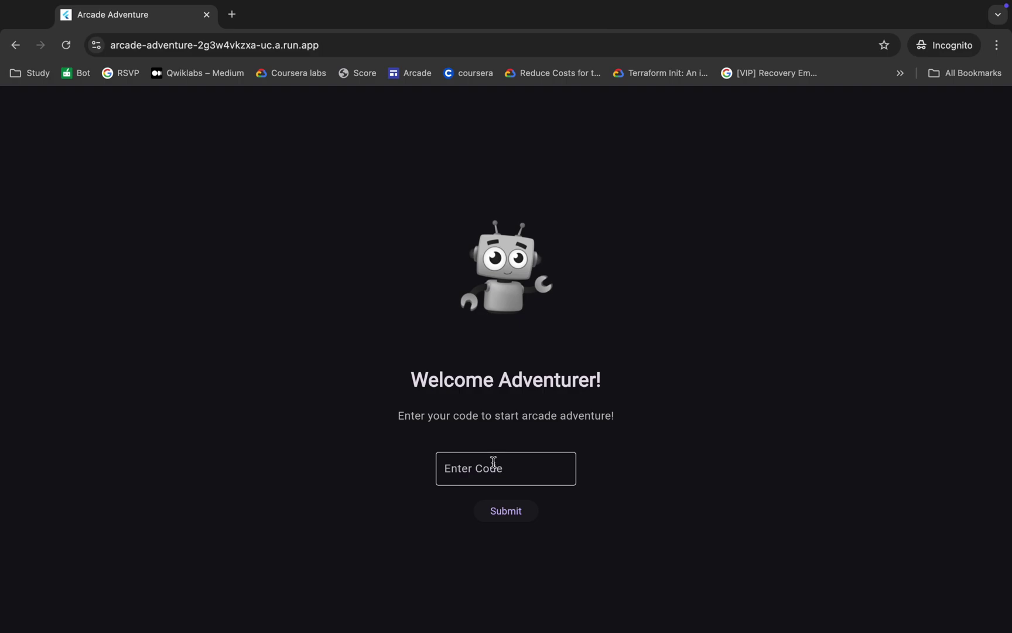
left_click(507, 468)
key("ctrl+v")
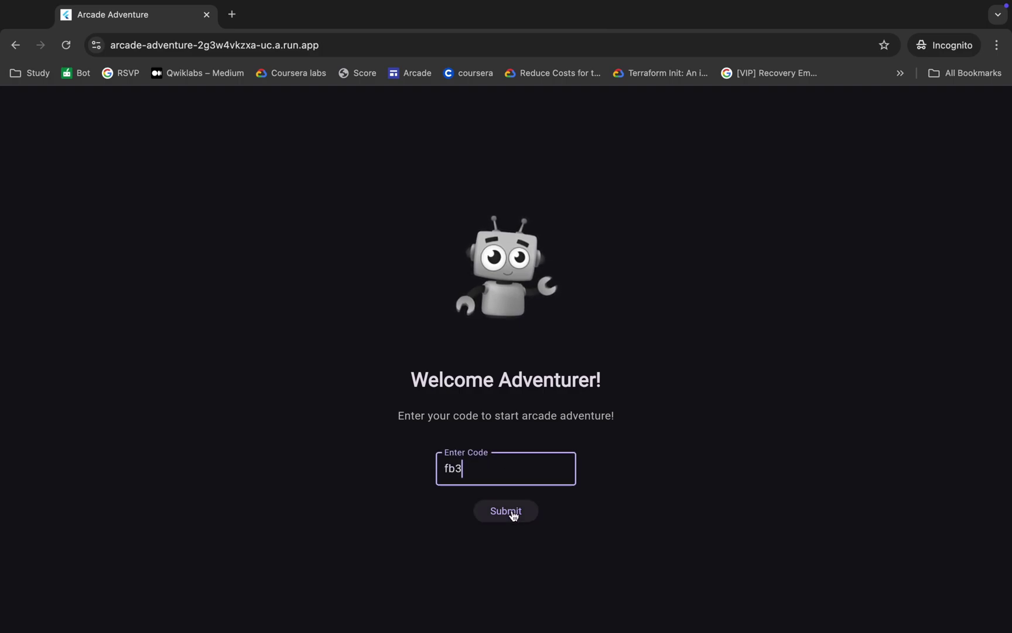
left_click(506, 510)
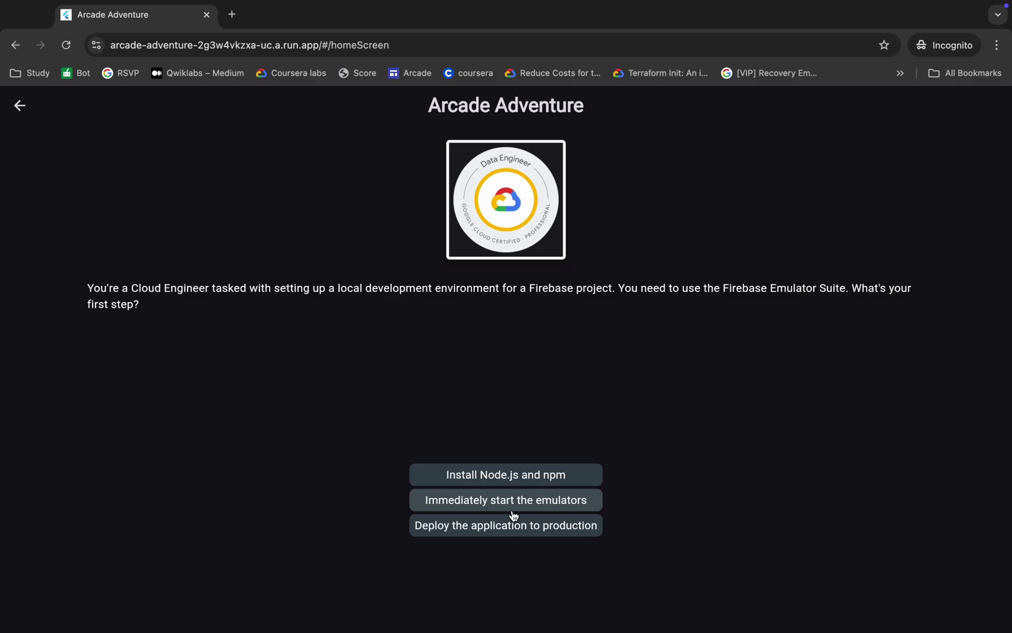
Answer Node.js and npm, Firebase CLI, firebase init, Emulators and start emulators, then reach the assessment.
left_click(500, 477)
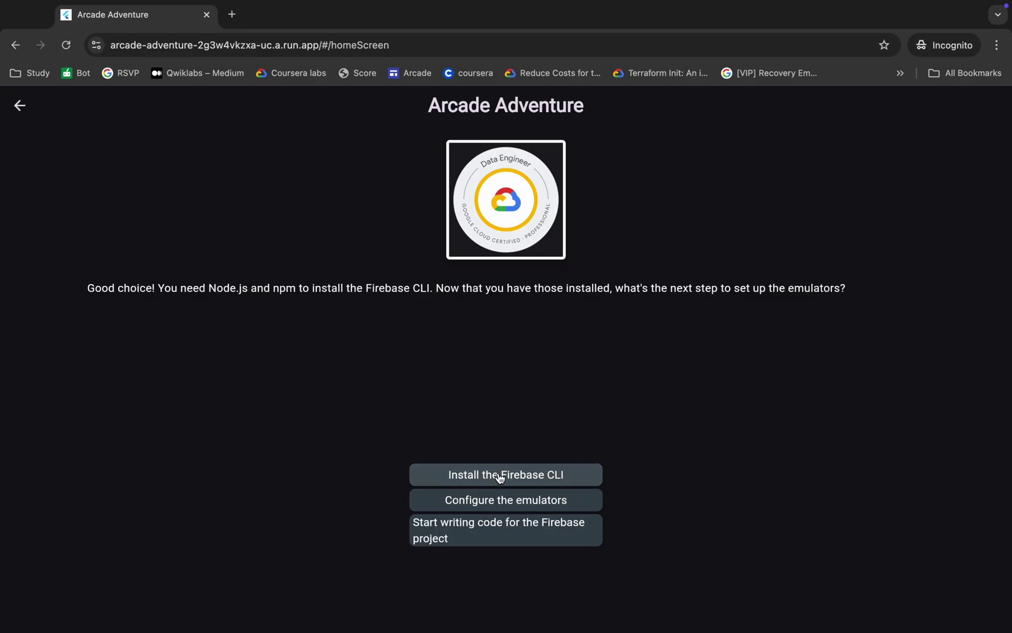
left_click(500, 477)
left_click(510, 478)
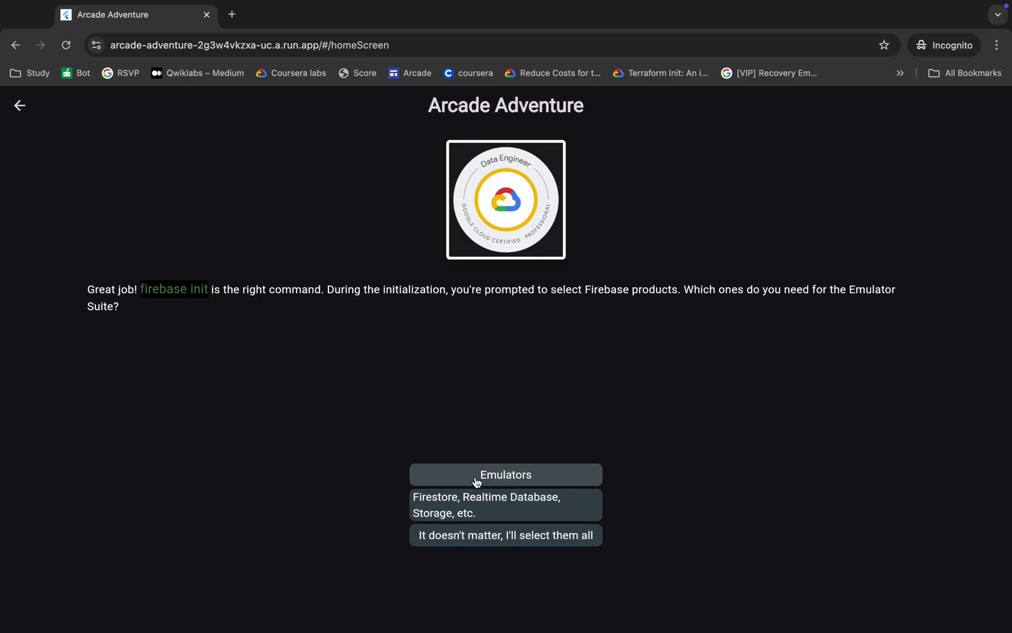
left_click(478, 477)
left_click(533, 479)
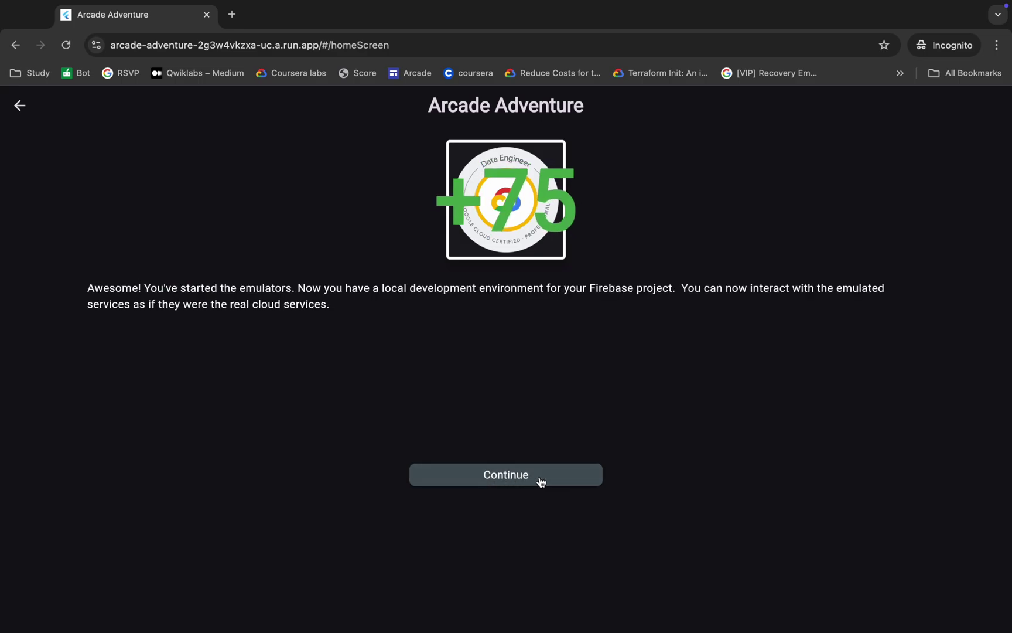
left_click(518, 477)
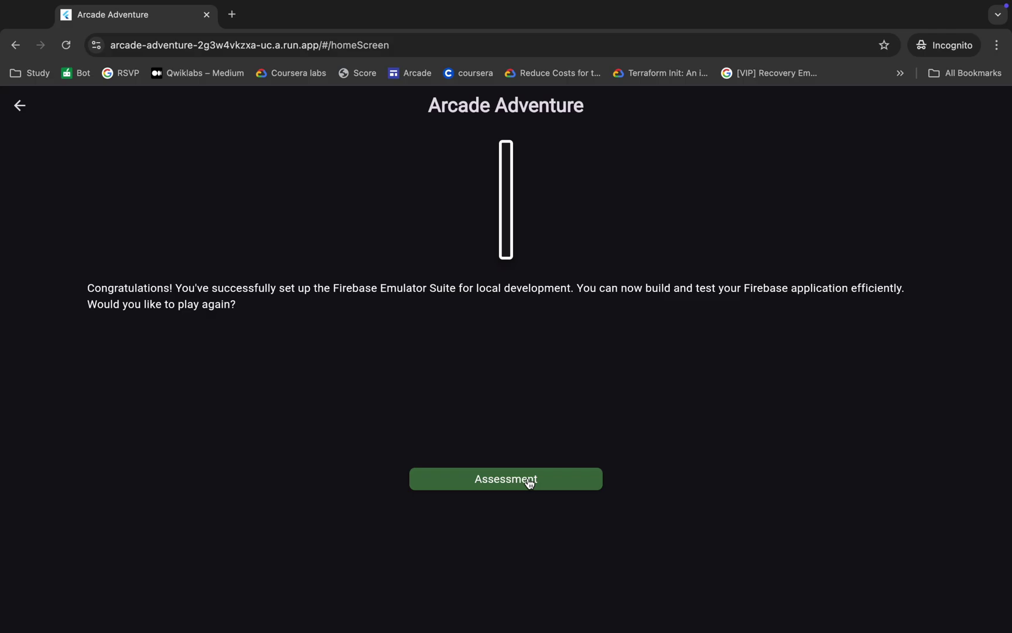
left_click(528, 478)
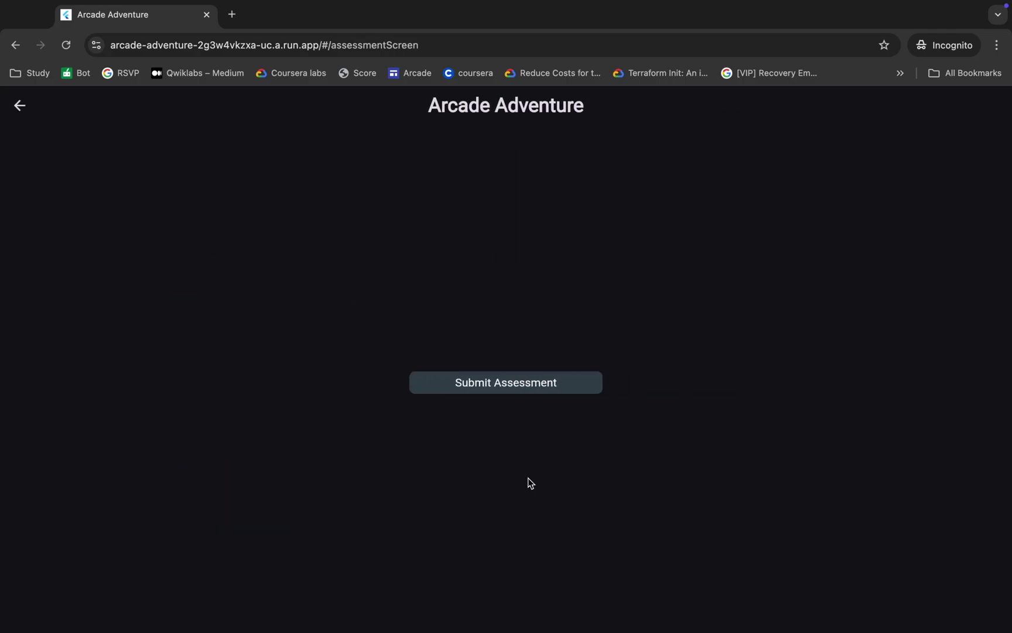
Open the Submit Assessment dialog and copy the assessment code from the lab instructions.
left_click(523, 382)
left_click(486, 365)
key("super+Tab")
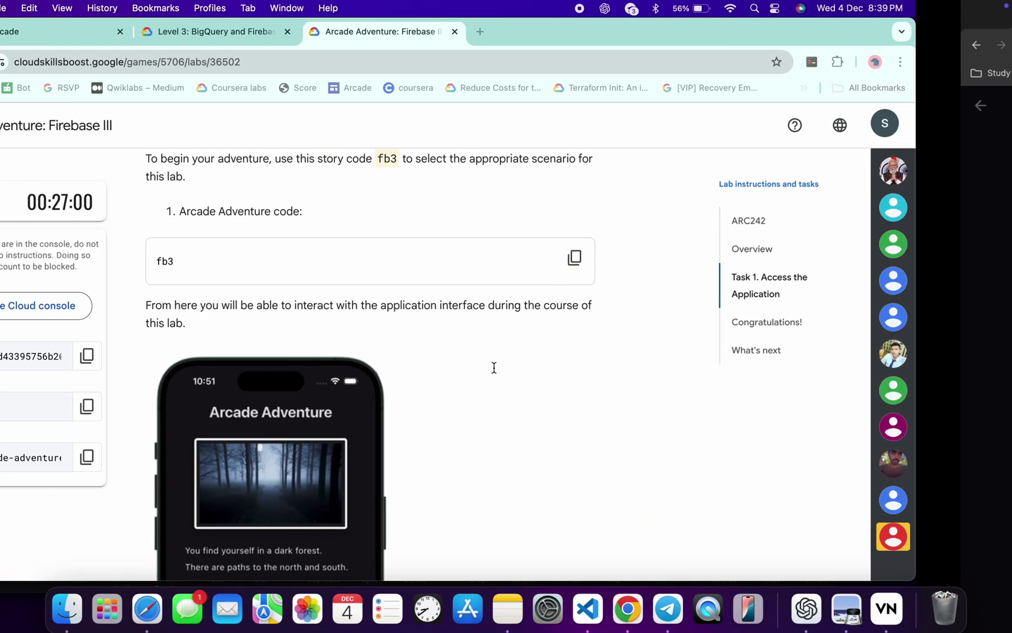
scroll(544, 439, "down", 10)
scroll(544, 440, "up", 5)
scroll(544, 440, "up", 2)
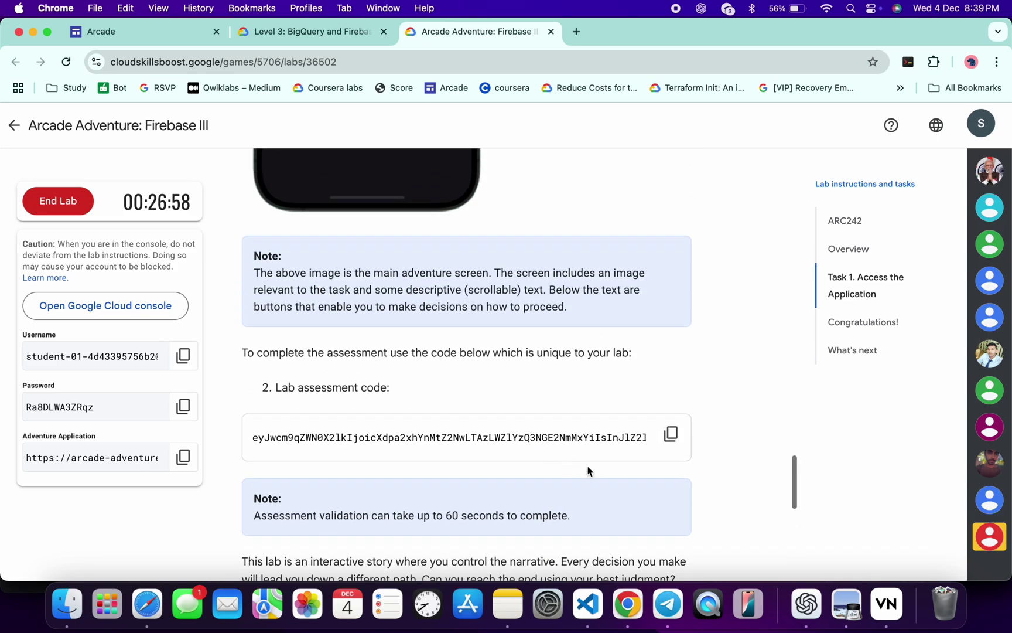
left_click(670, 434)
Paste the lab assessment code into the Arcade Adventure dialog and submit it.
key("super+Tab")
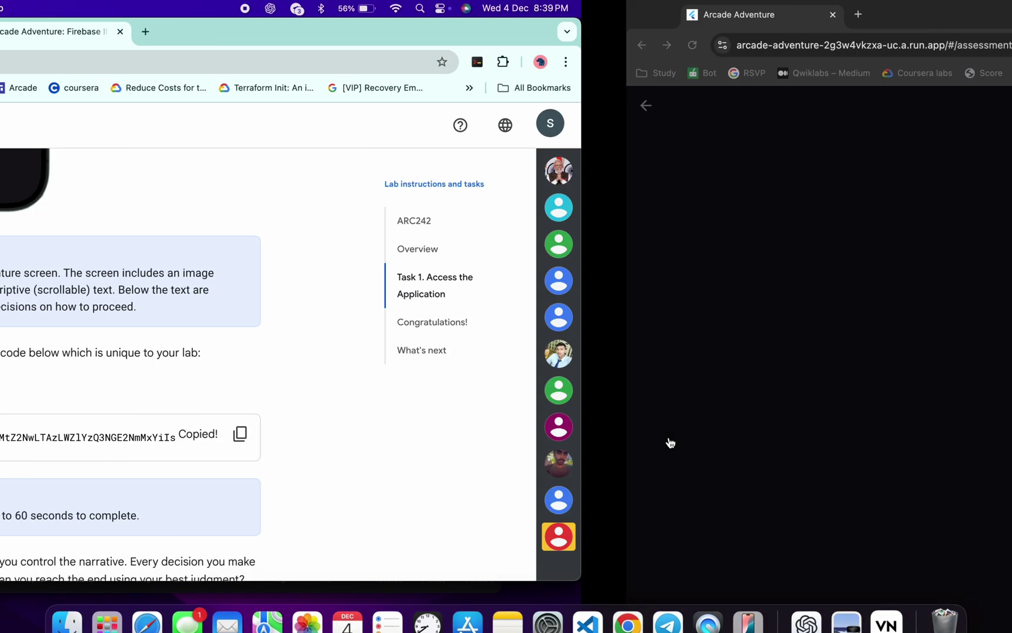
left_click(464, 356)
key("ctrl+v")
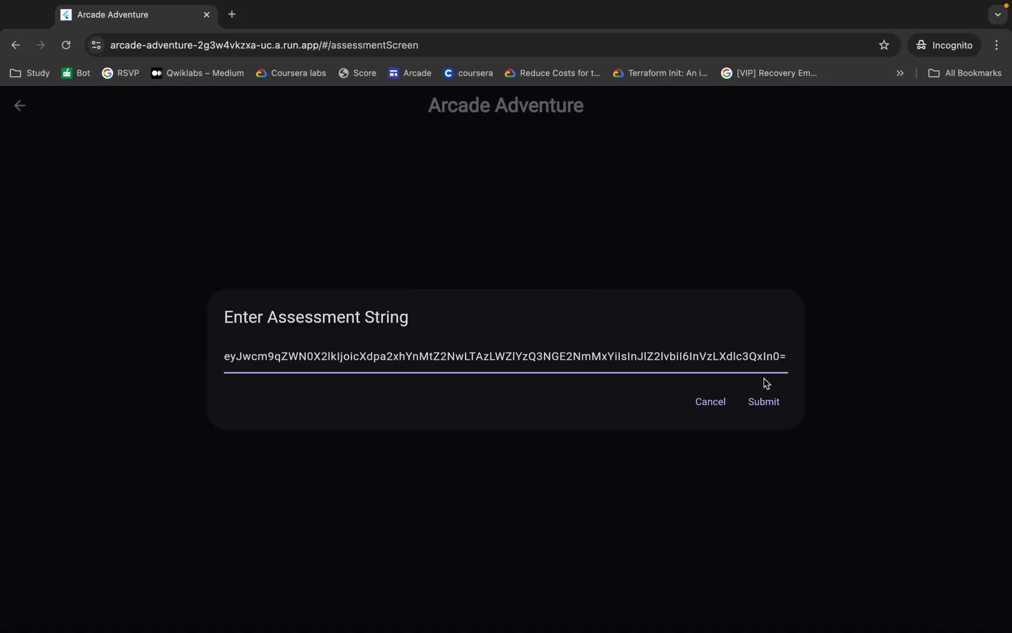
left_click(764, 401)
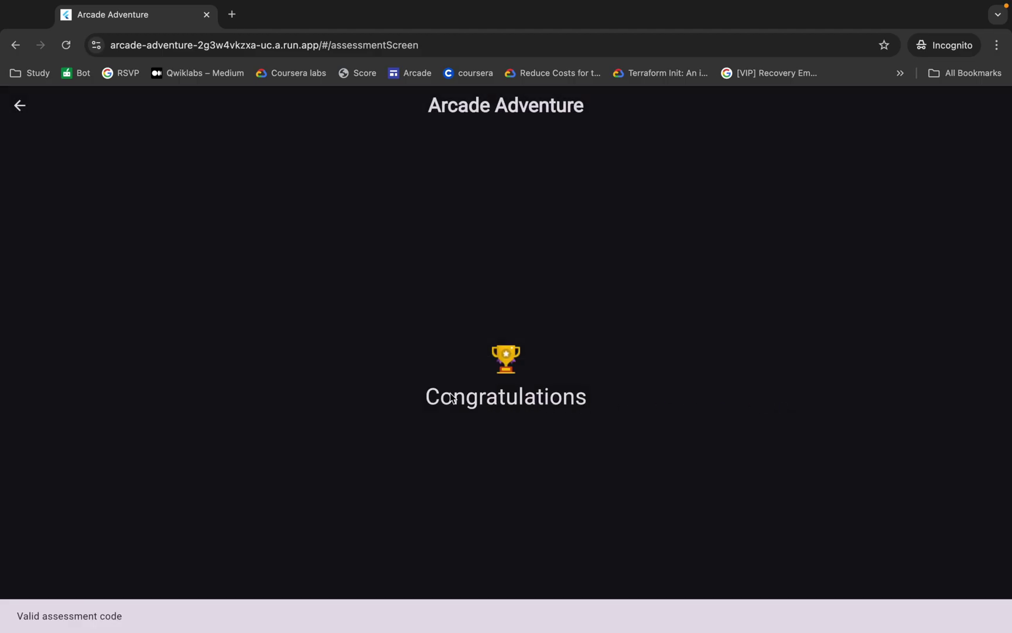
Run the Task One progress check twice from the Checkpoints panel, getting 0 points.
key("super+Tab")
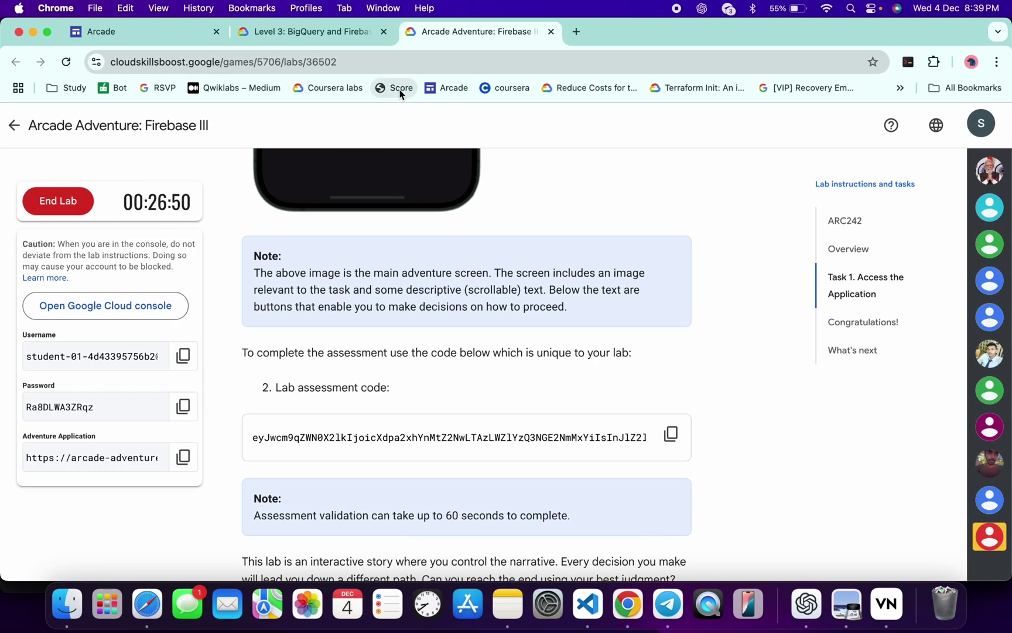
left_click(990, 232)
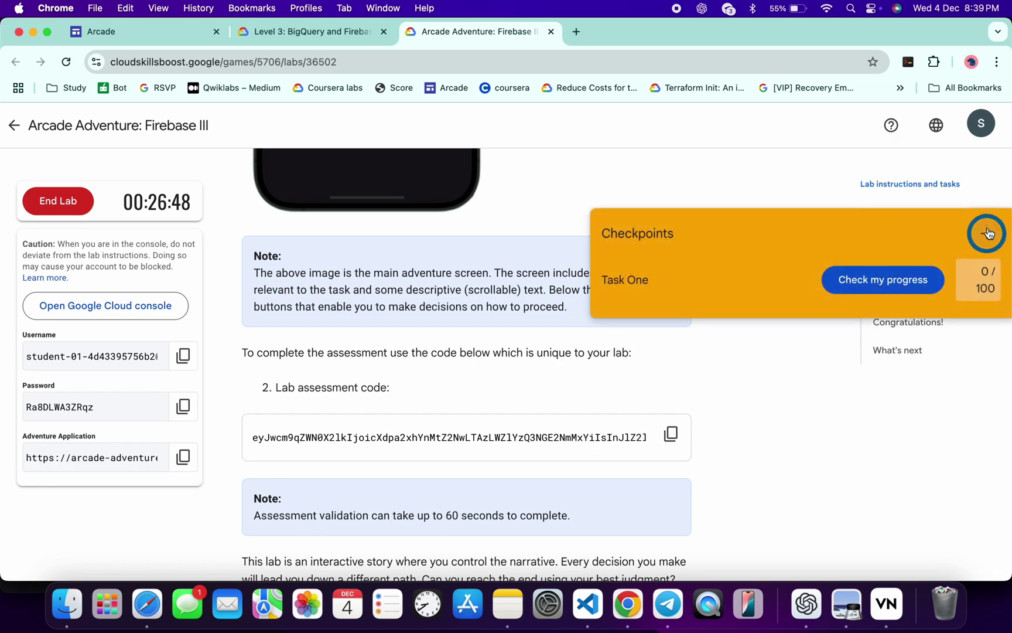
left_click(919, 280)
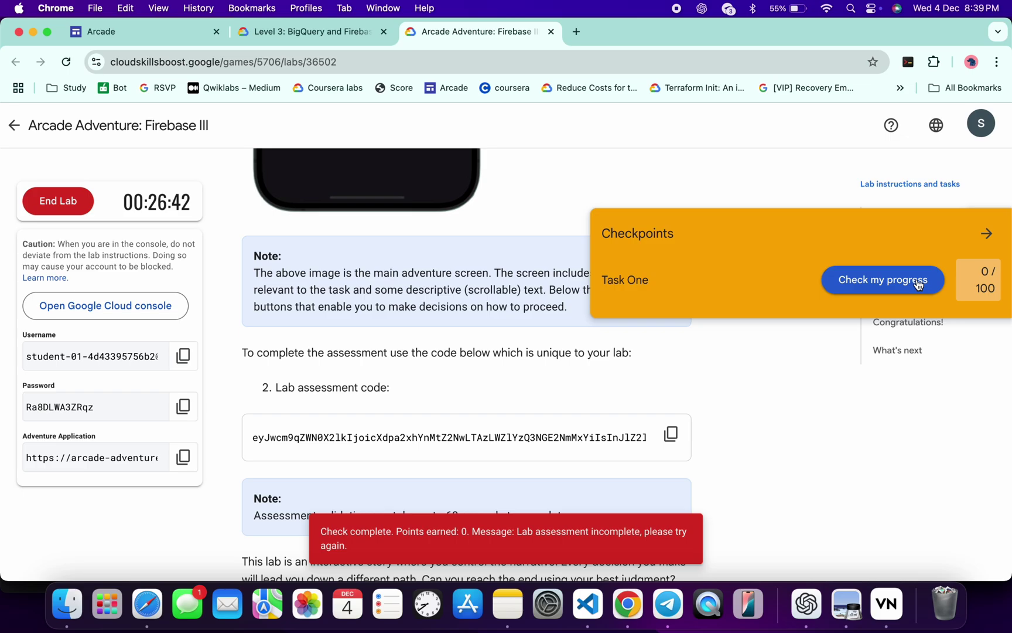
left_click(919, 281)
key("super+grave")
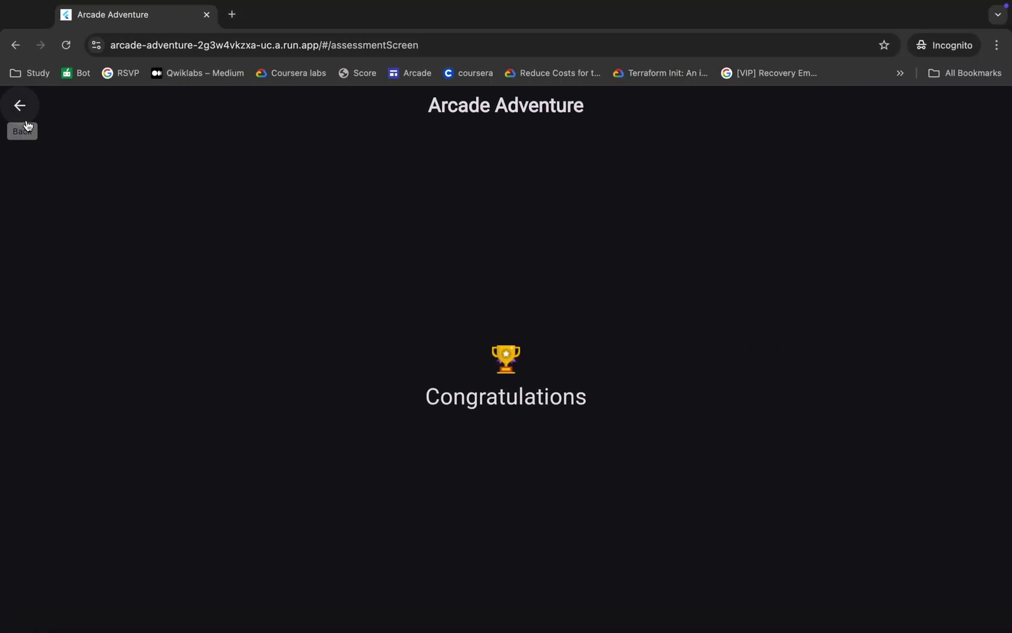
Replay the Firebase emulator story, starting with Node.js and npm, through to the assessment screen.
left_click(20, 105)
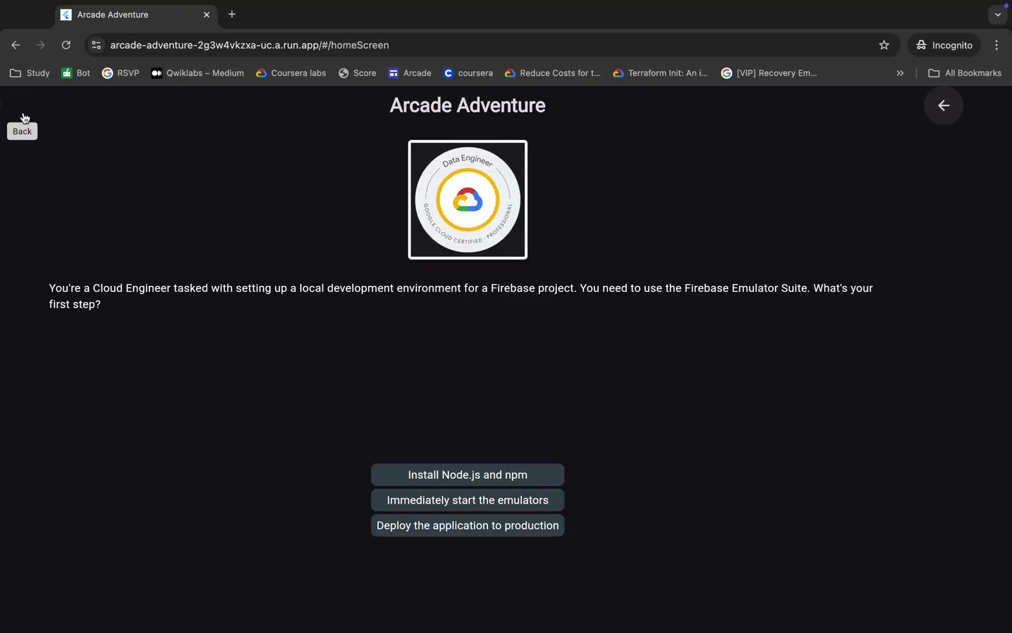
left_click(466, 472)
left_click(488, 474)
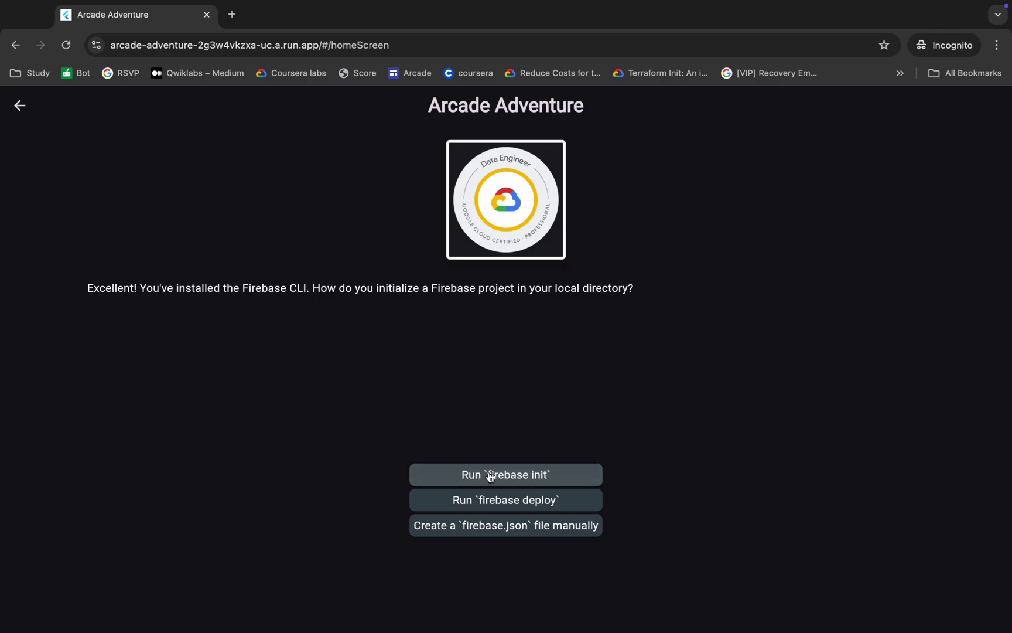
left_click(491, 474)
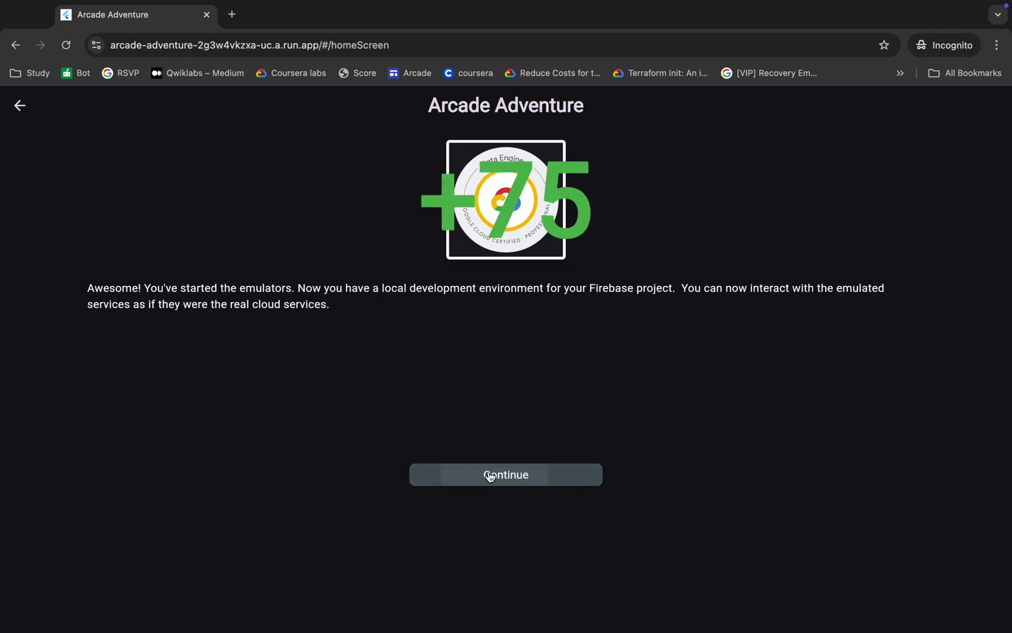
left_click(491, 475)
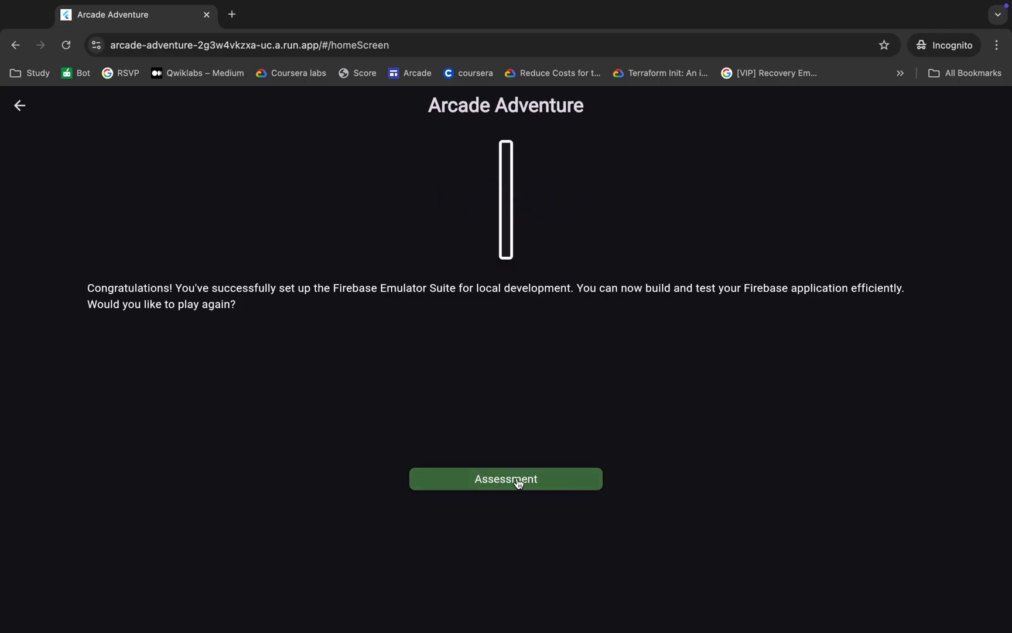
left_click(506, 478)
Paste the lab assessment code into the Submit Assessment dialog and submit it again.
left_click(491, 383)
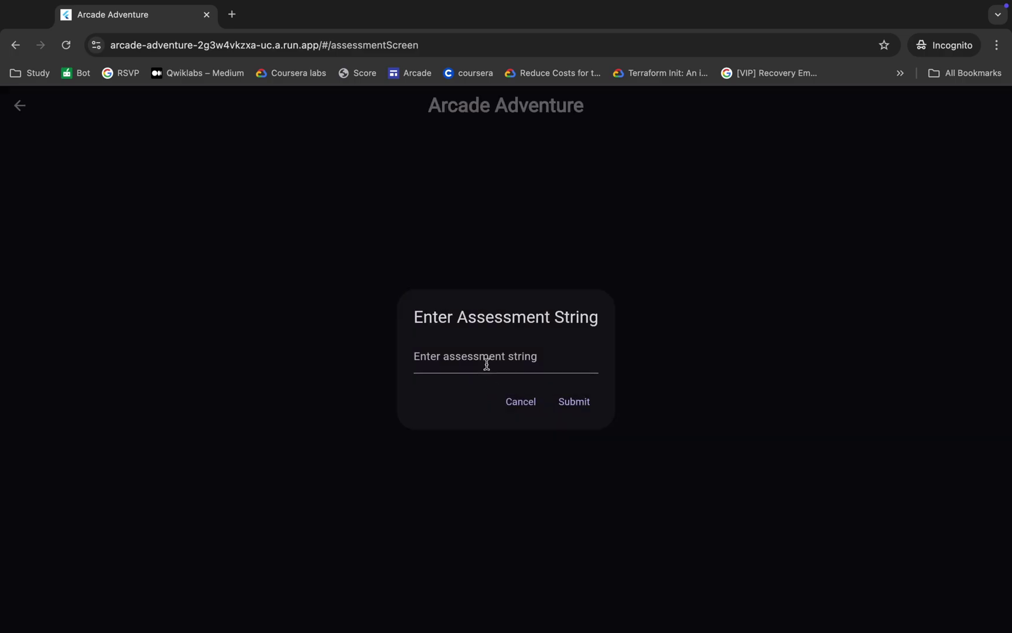
left_click(485, 361)
key("ctrl+v")
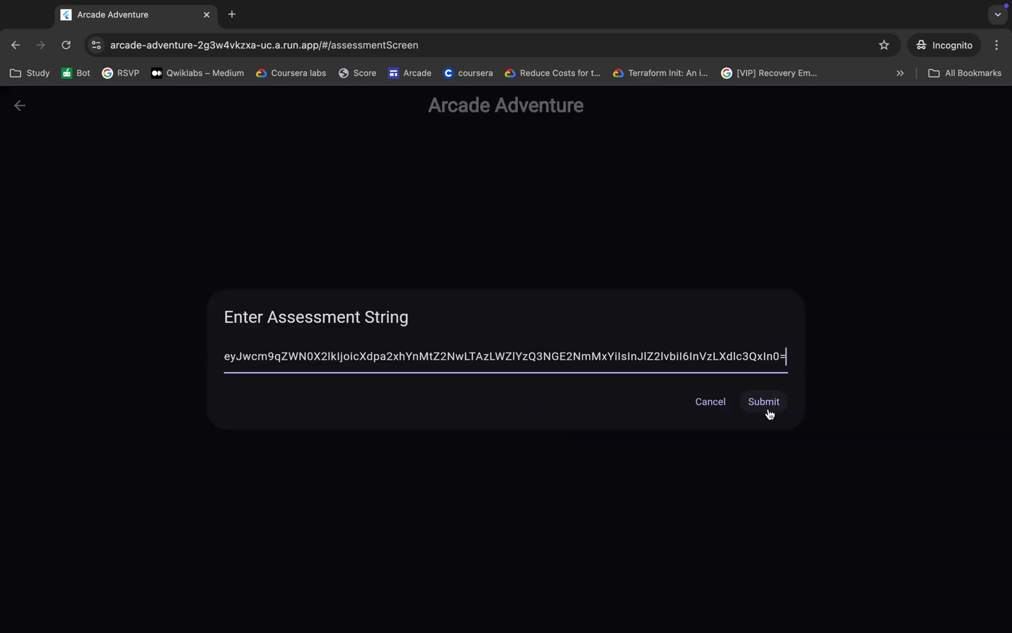
left_click(764, 402)
Recheck Task One until it shows 100/100, then collapse Checkpoints and return to the top.
key("ctrl+Left")
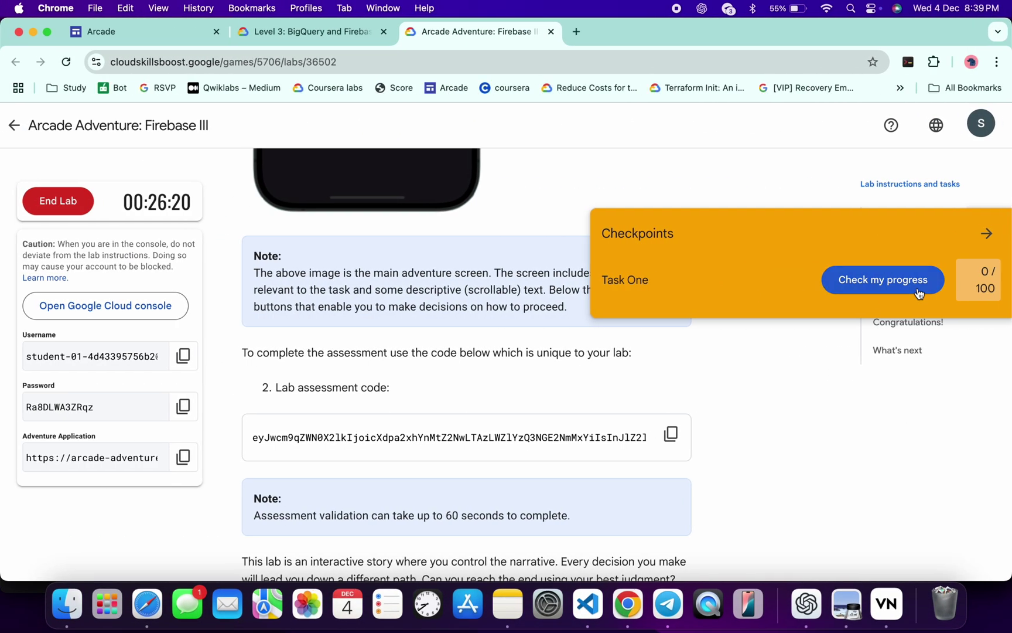
left_click(918, 284)
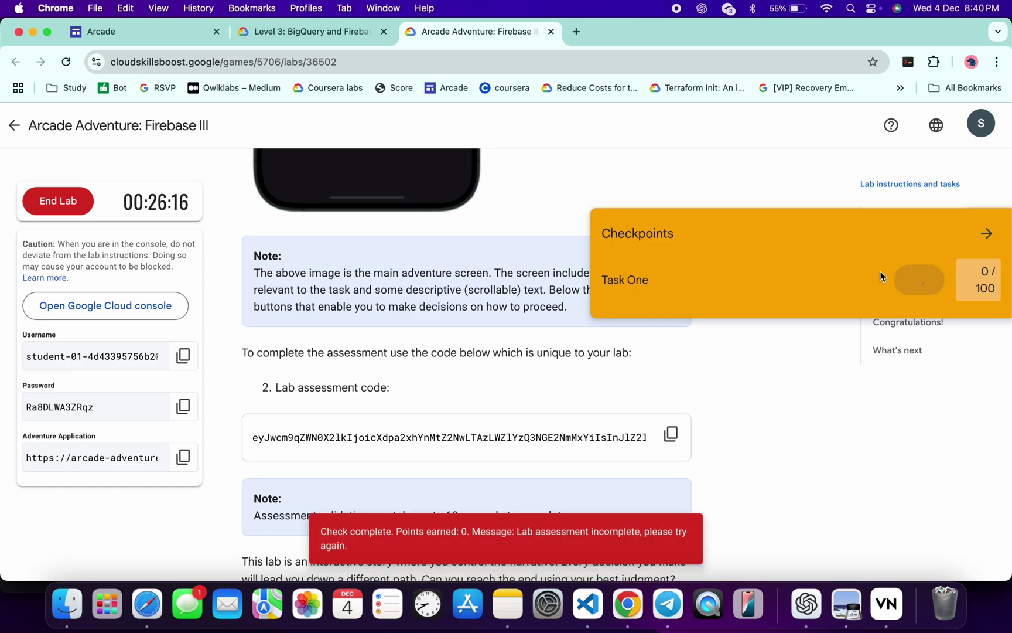
left_click(880, 274)
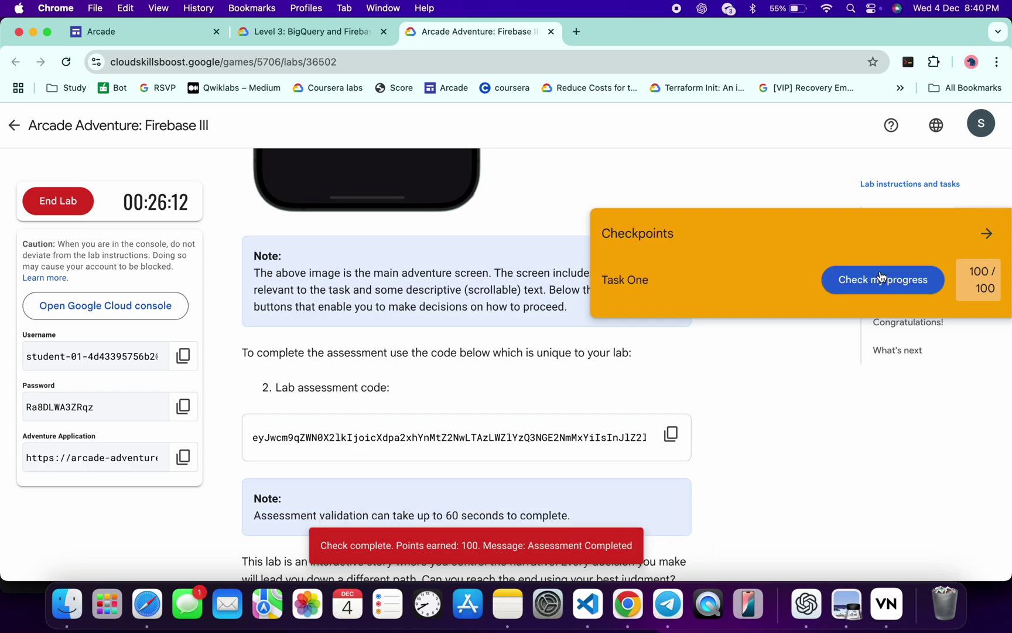
left_click(978, 234)
left_click(890, 221)
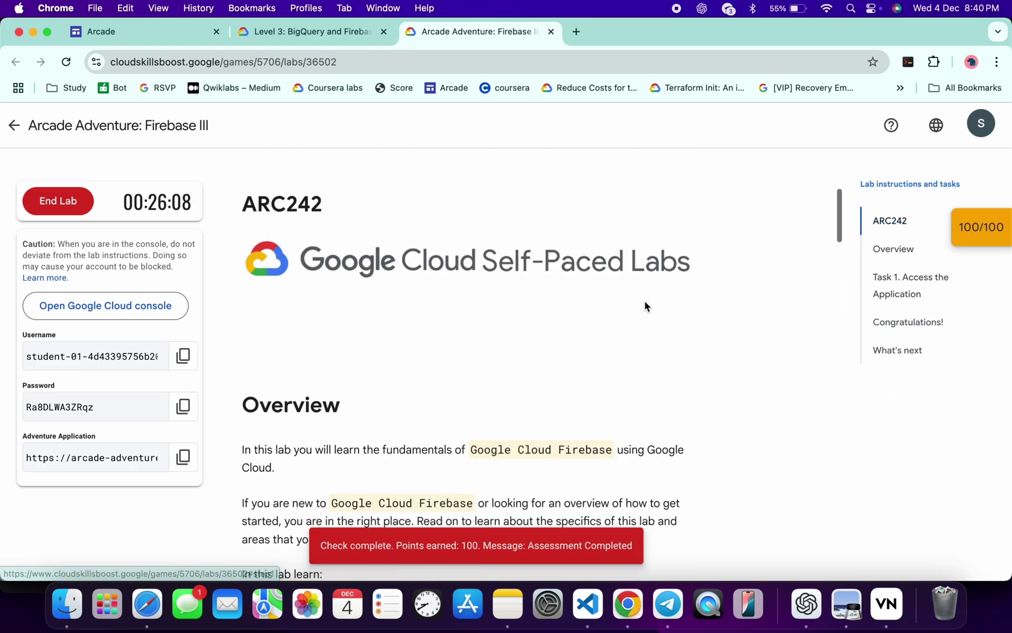
scroll(646, 305, "up", 5)
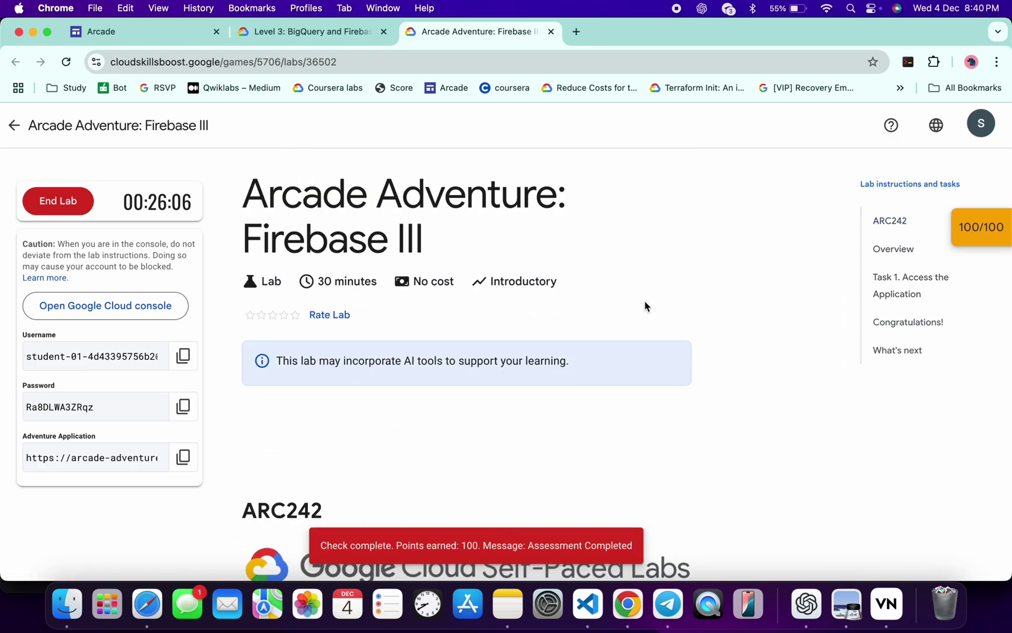